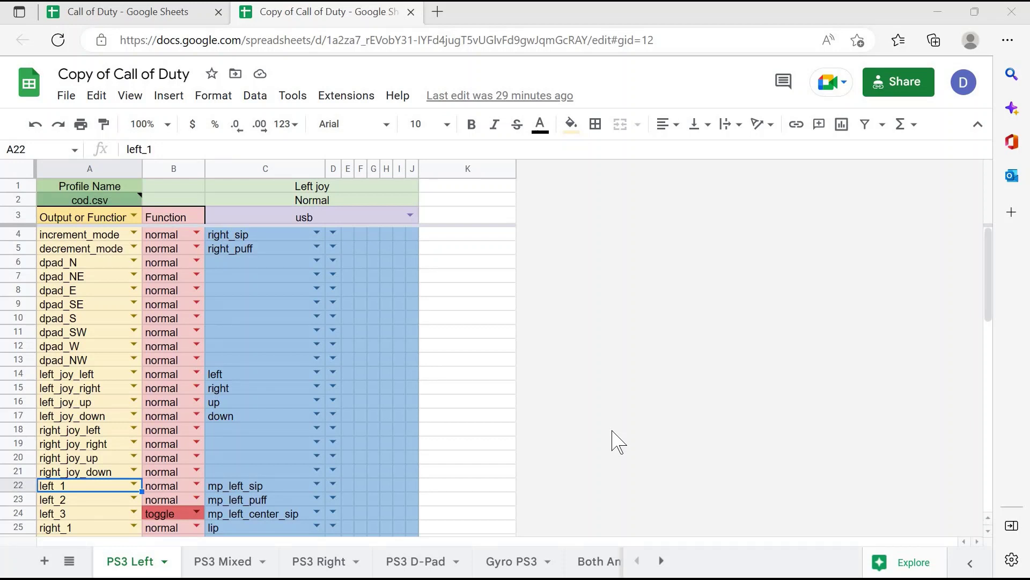
Step: Zoom the sheet to 200% and compare left_1 with its mp_left_sip mapping
scroll(266, 182, "up", 5)
left_click(783, 382)
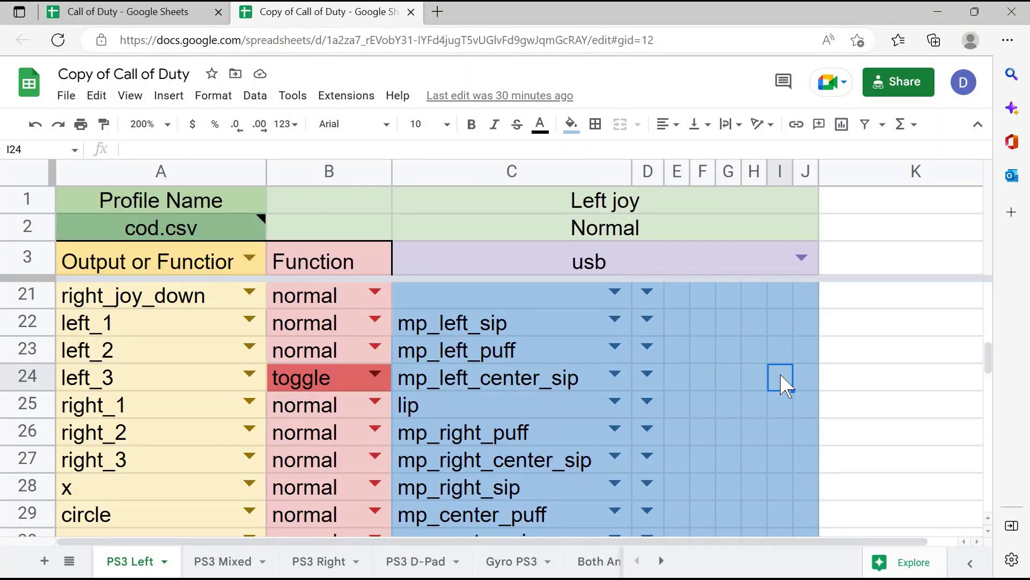
left_click(454, 333)
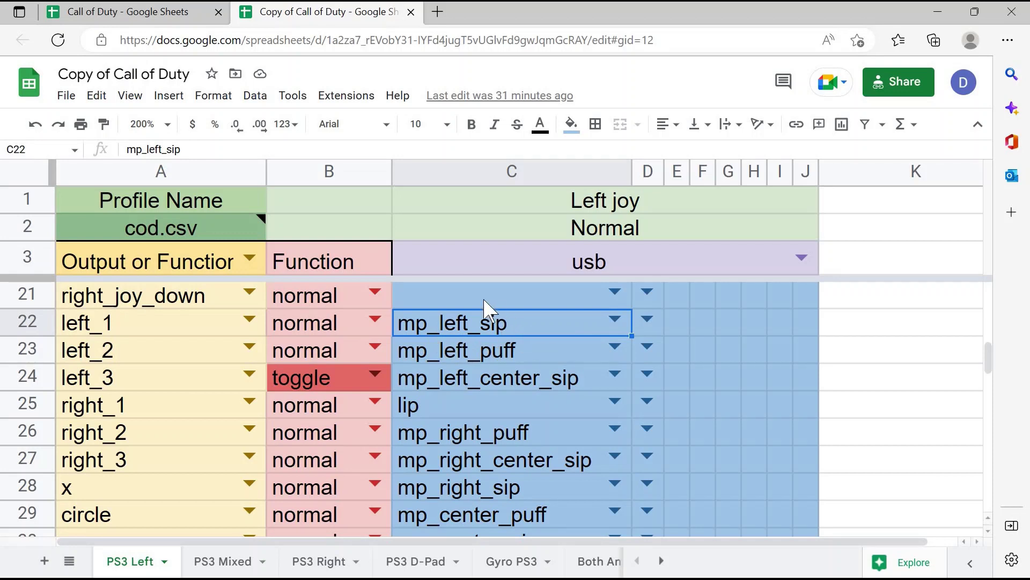
left_click(194, 333)
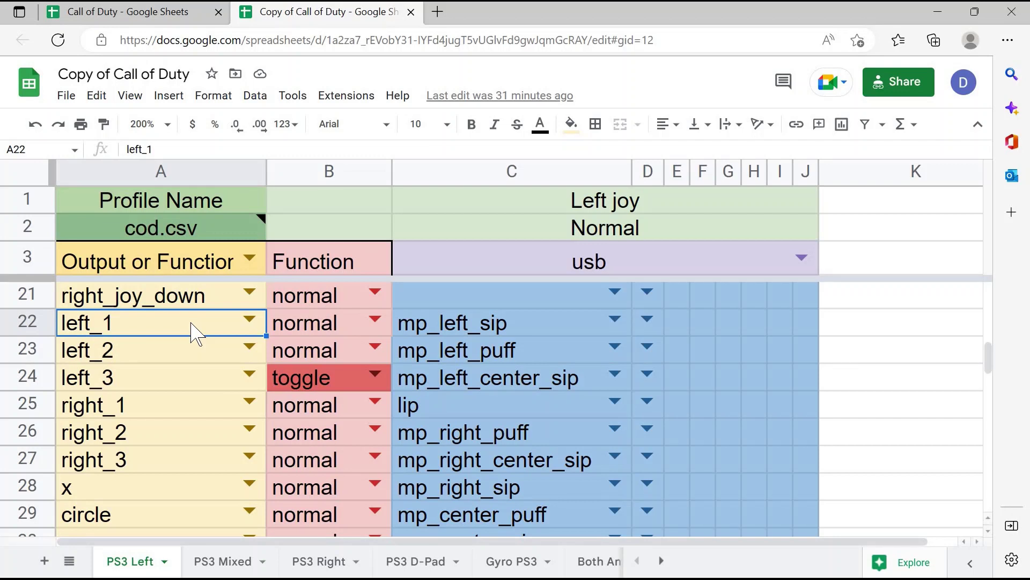
left_click(485, 336)
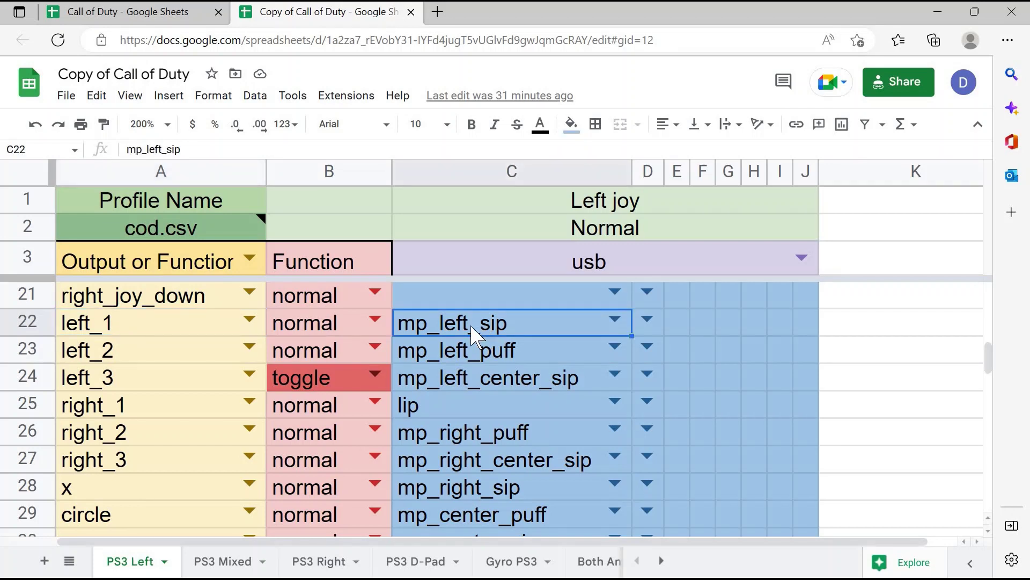
left_click(200, 337)
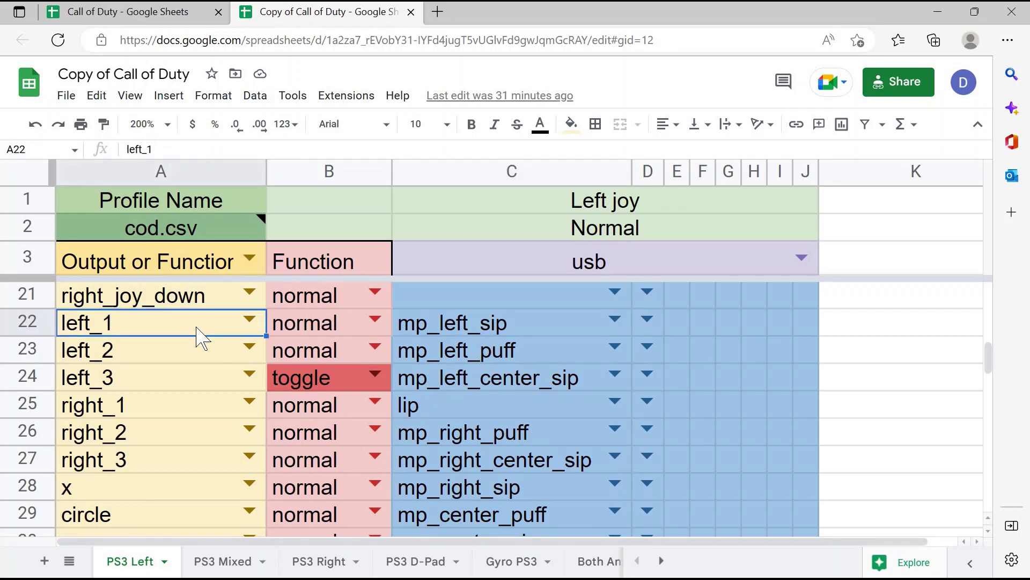
left_click(438, 337)
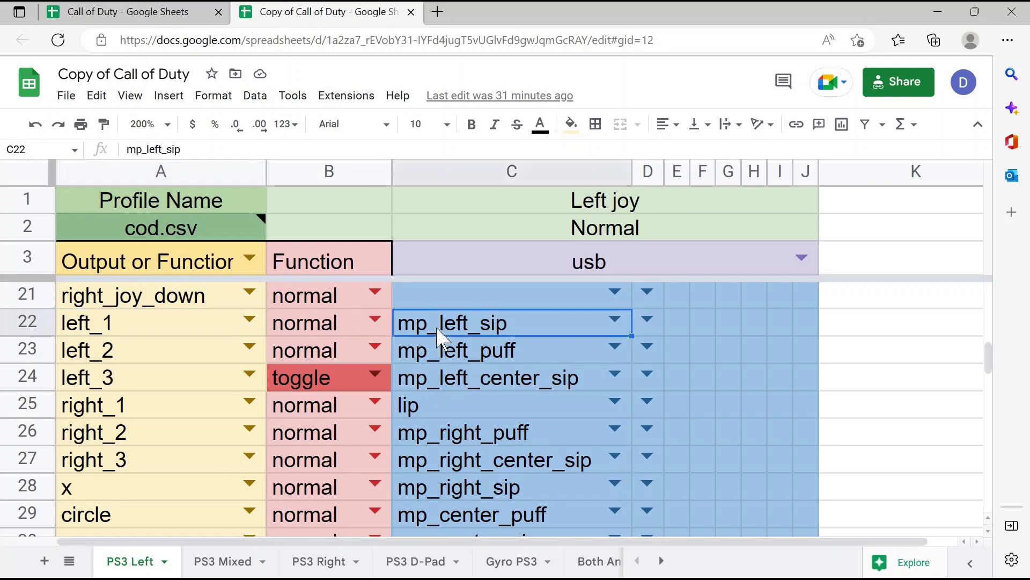
left_click(176, 335)
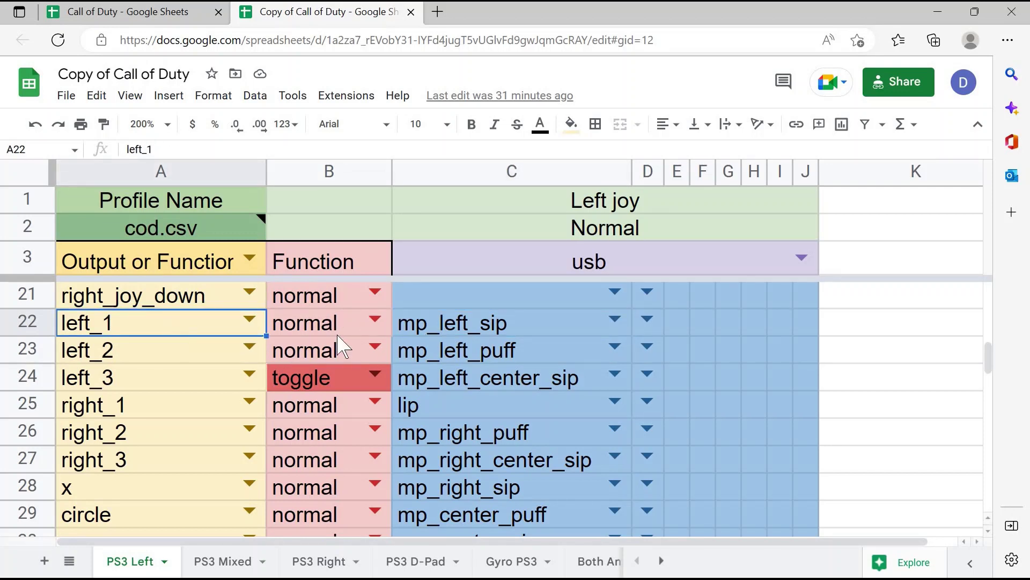
Step: Compare left_2 in row 23 with its mp_left_puff usb mapping
left_click(458, 356)
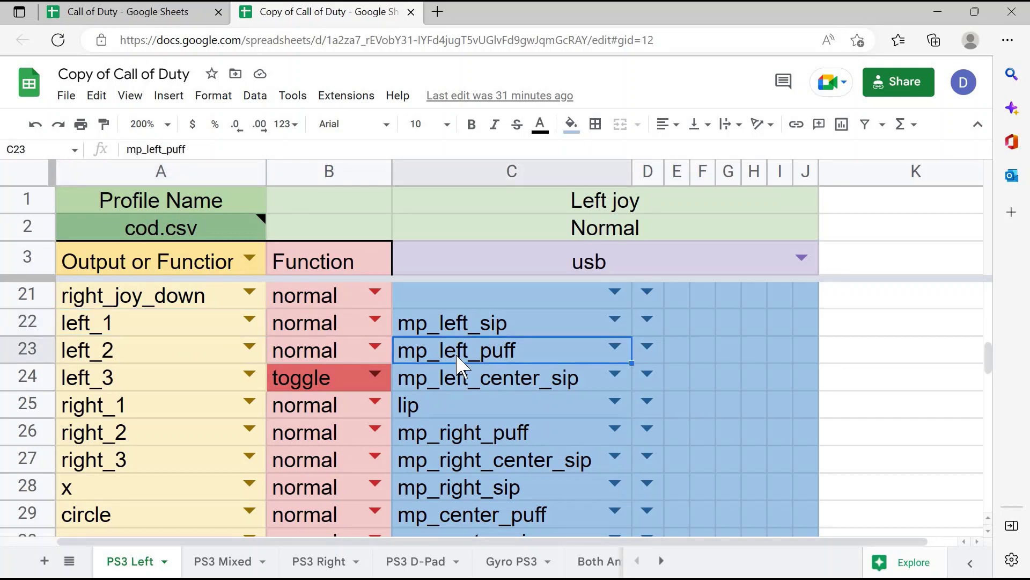
left_click(185, 367)
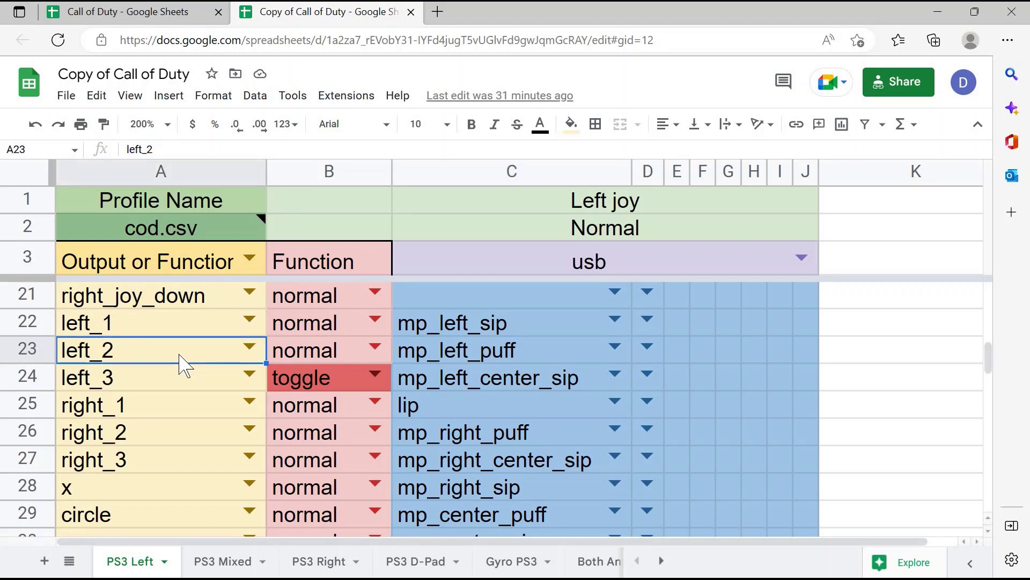
left_click(436, 367)
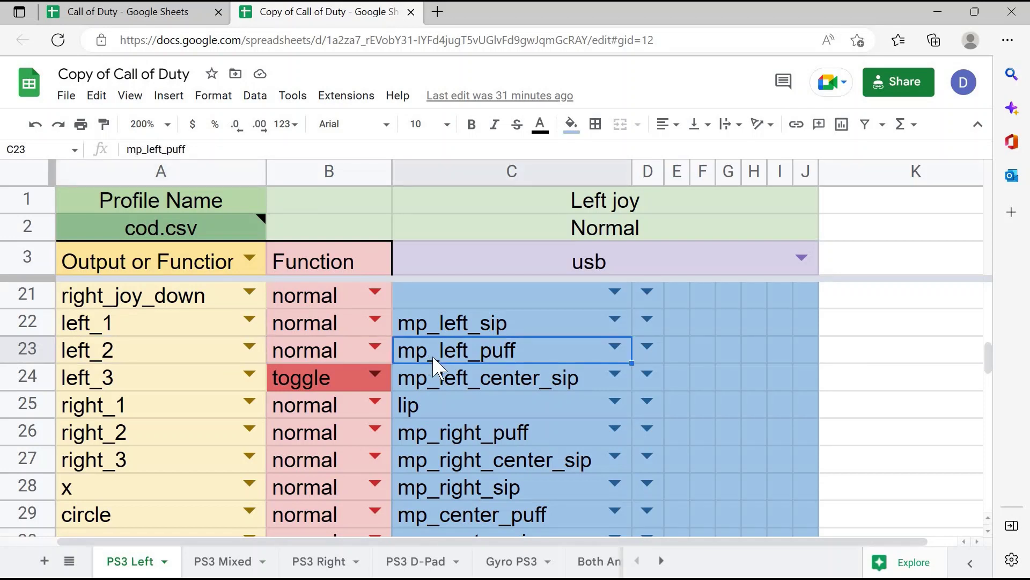
left_click(187, 355)
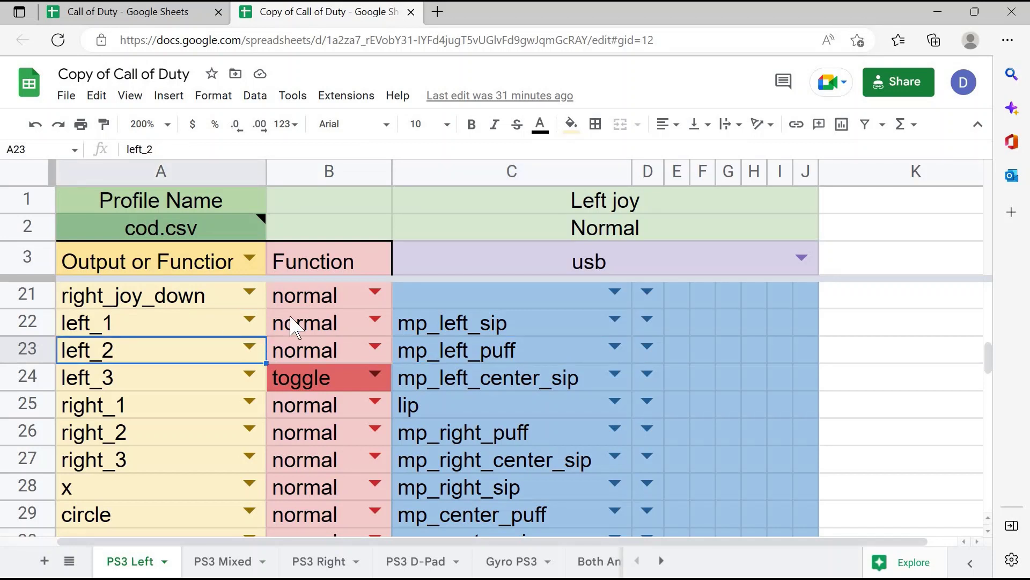
Step: Select the left_1 and left_2 Function values, then open the circle row's C21 mapping list
left_click_drag(294, 326, 304, 362)
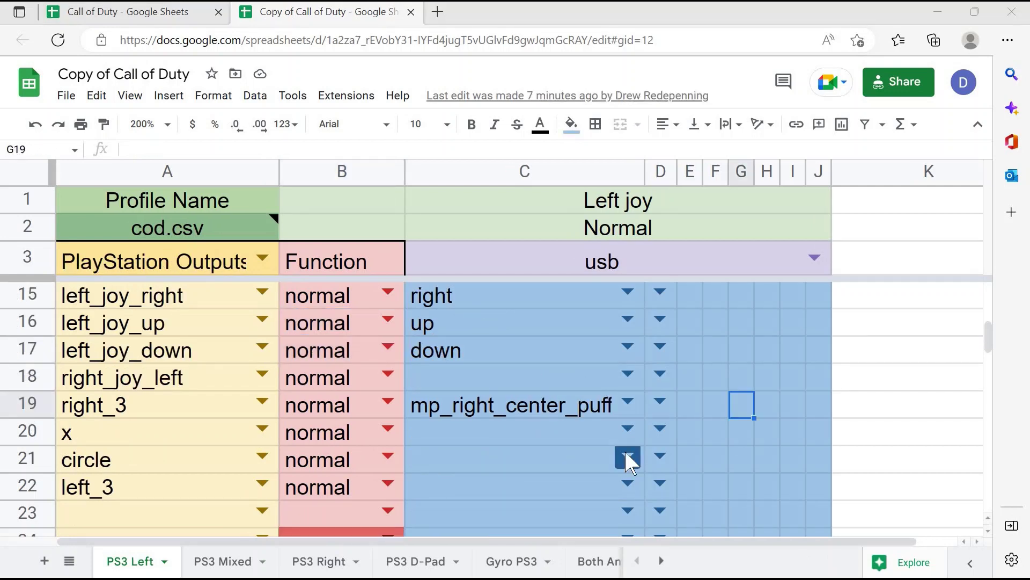
left_click(627, 458)
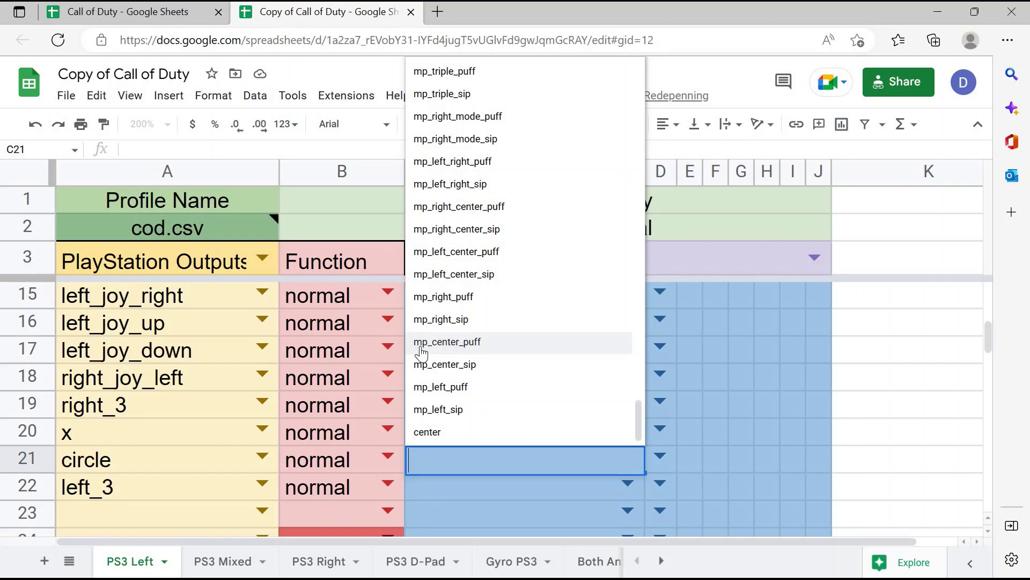
Step: Scroll through the C21 mapping options and dismiss the list, leaving the cell empty
scroll(487, 287, "up", 10)
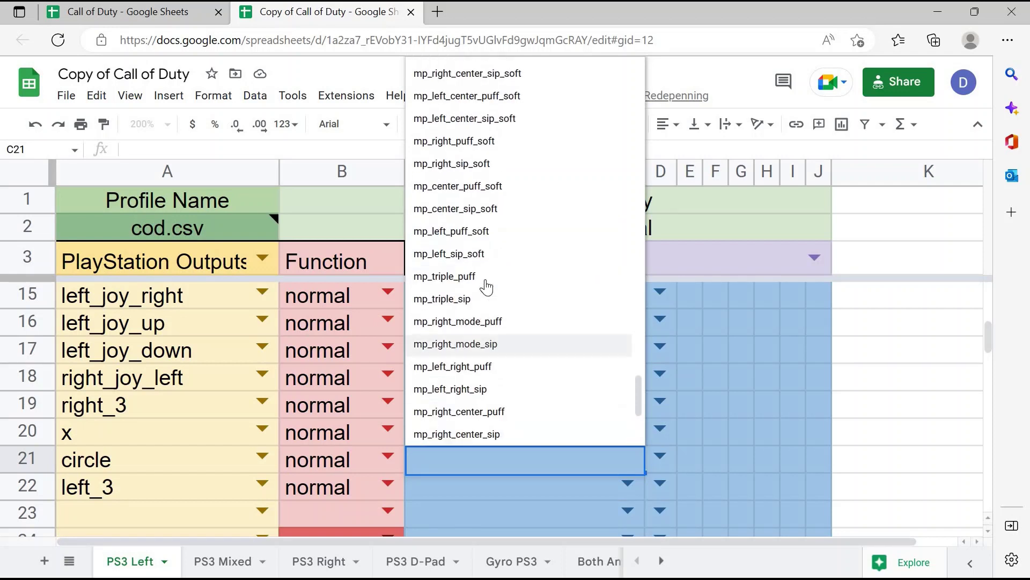
scroll(486, 287, "up", 2)
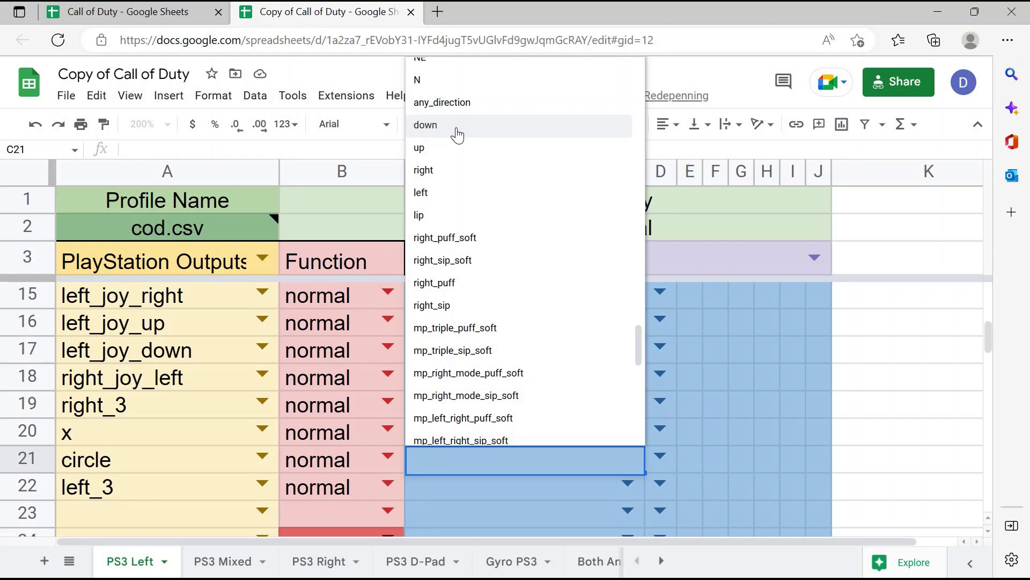
scroll(487, 301, "down", 1)
scroll(487, 302, "down", 2)
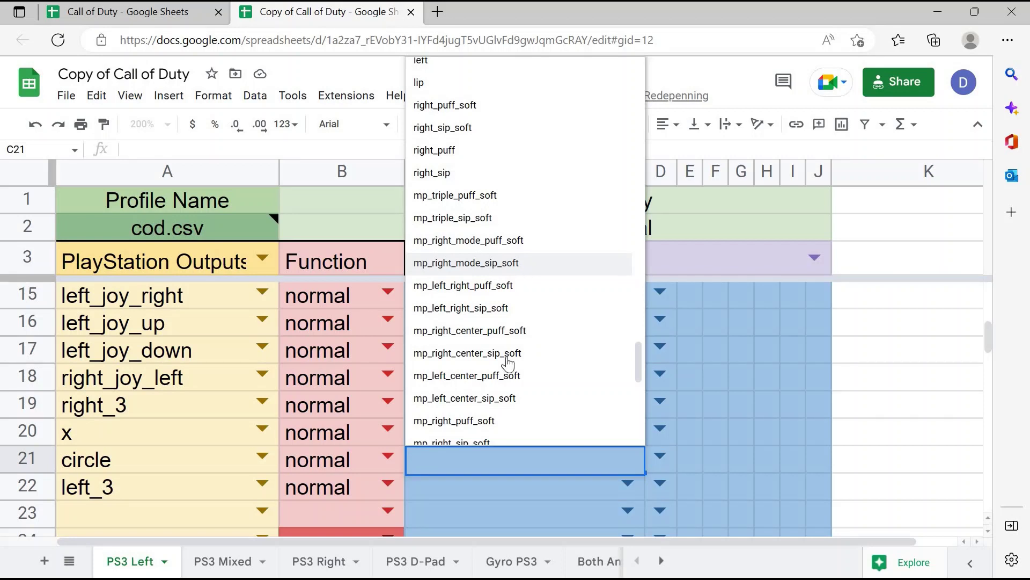
left_click(503, 498)
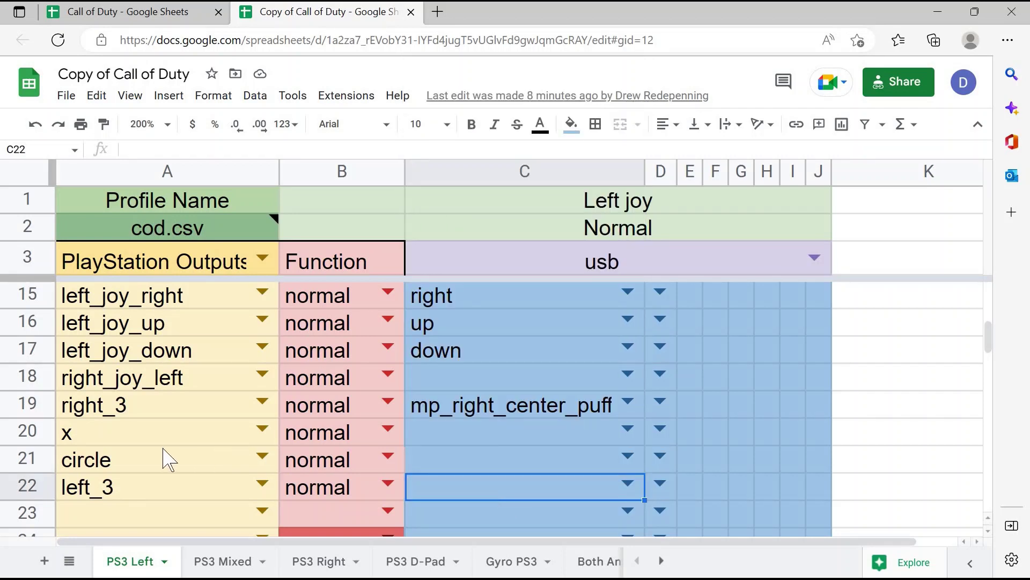
Step: Set cell A21's output to circle from its dropdown, then select A20 holding x
left_click(261, 457)
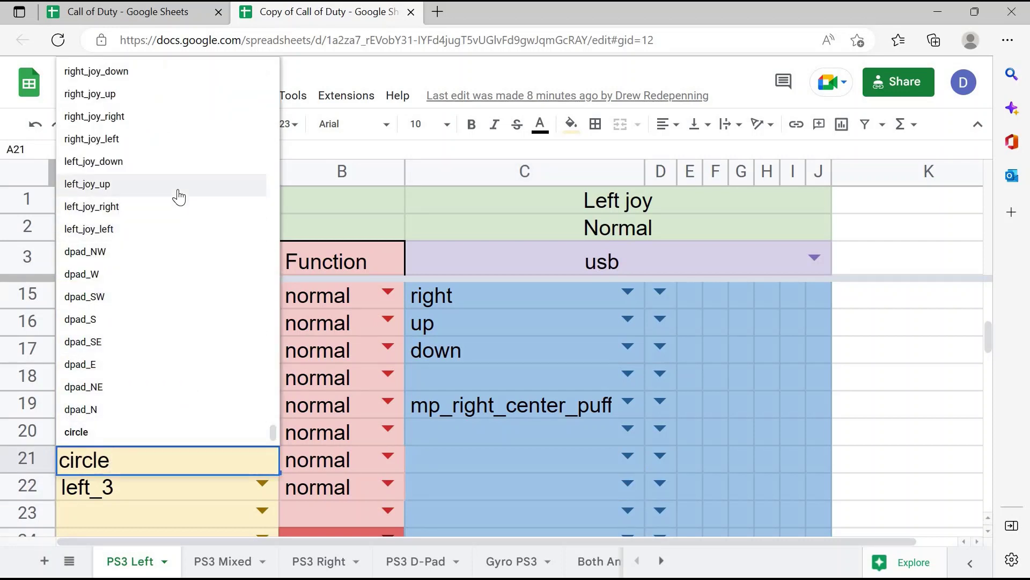
scroll(179, 198, "up", 3)
scroll(179, 197, "up", 2)
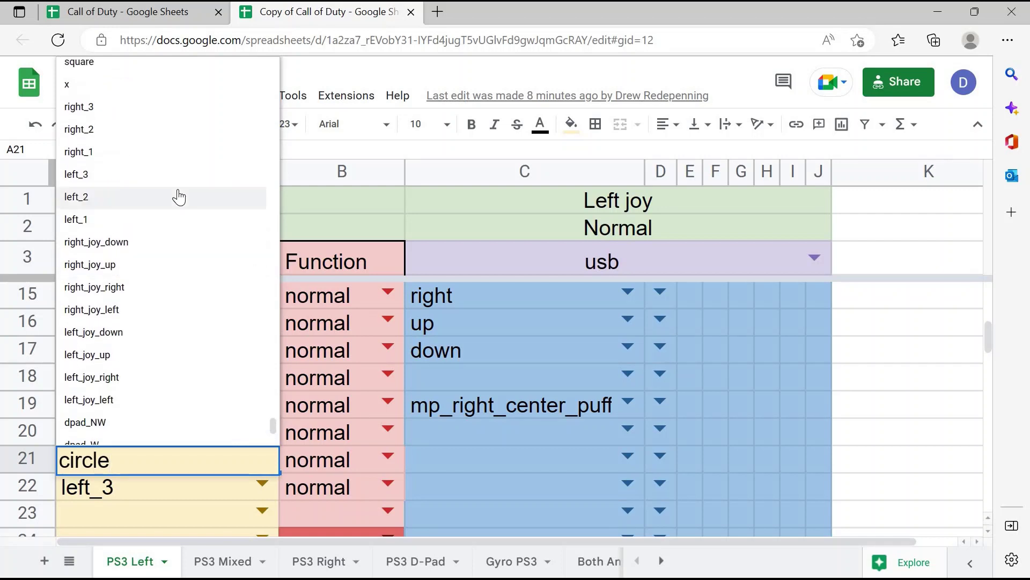
scroll(177, 195, "up", 3)
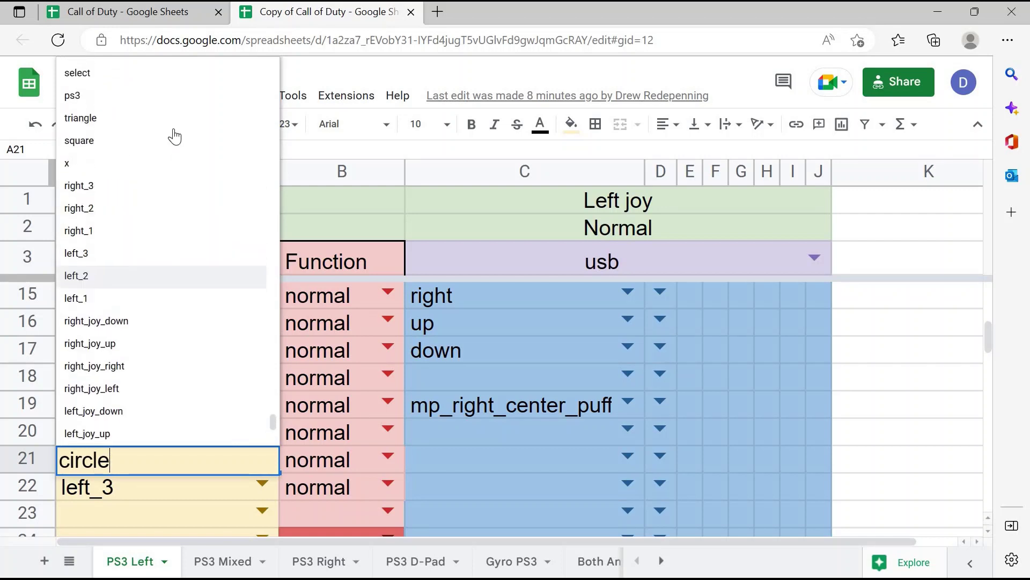
left_click(161, 489)
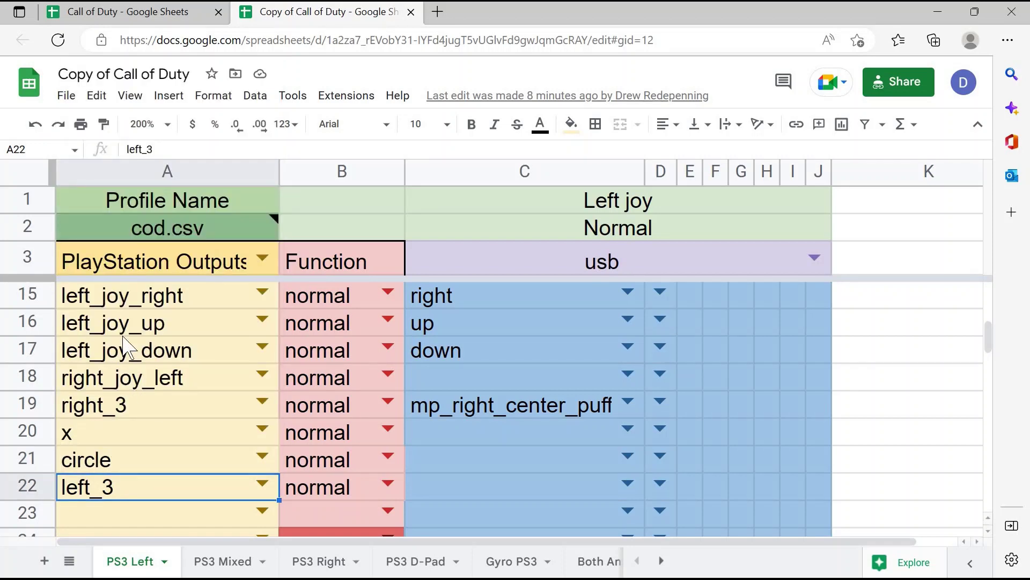
left_click(110, 443)
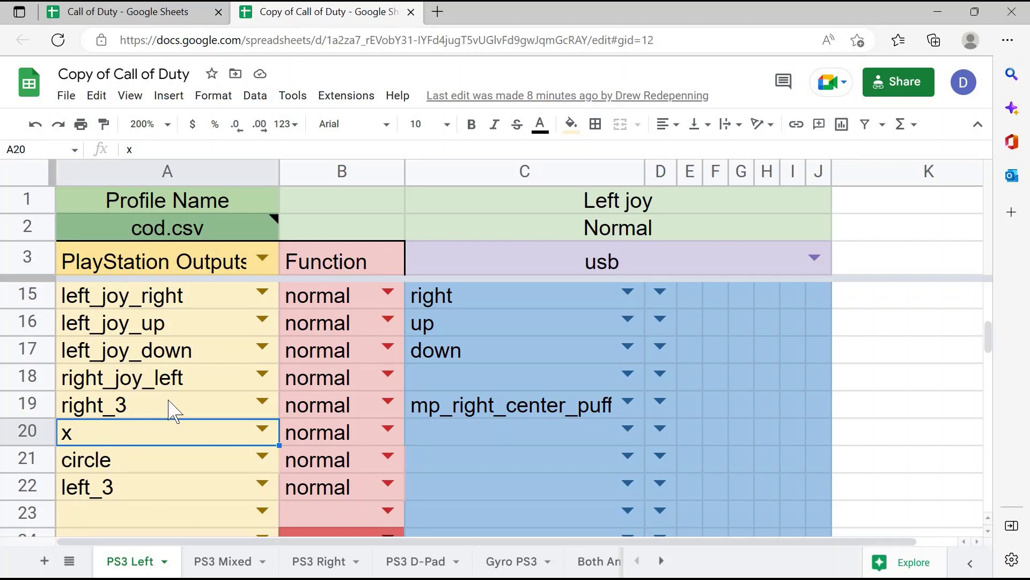
Step: Switch the A3 header type to XBox Outputs, then click an empty cell beside the table
left_click(262, 256)
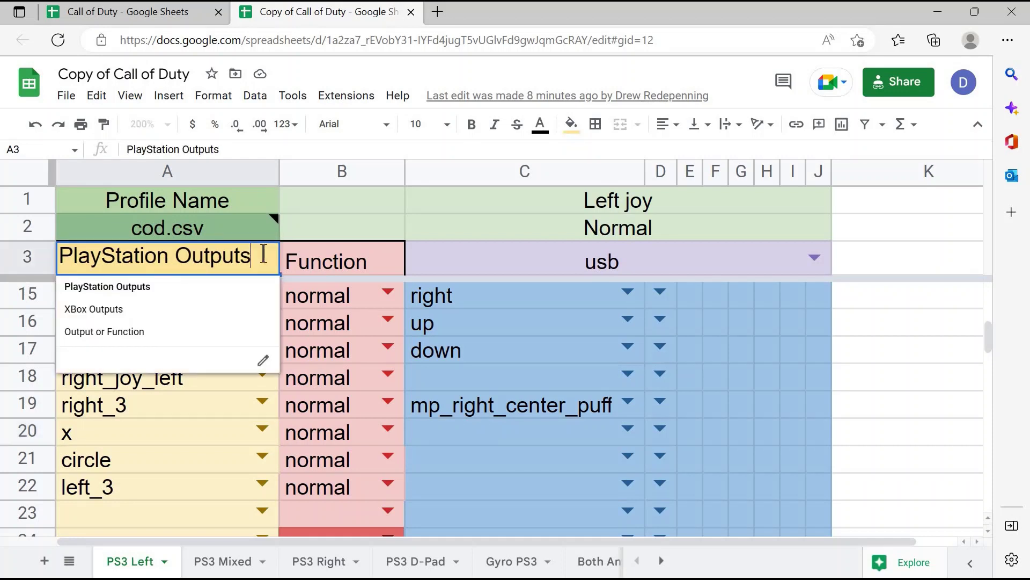
left_click(199, 318)
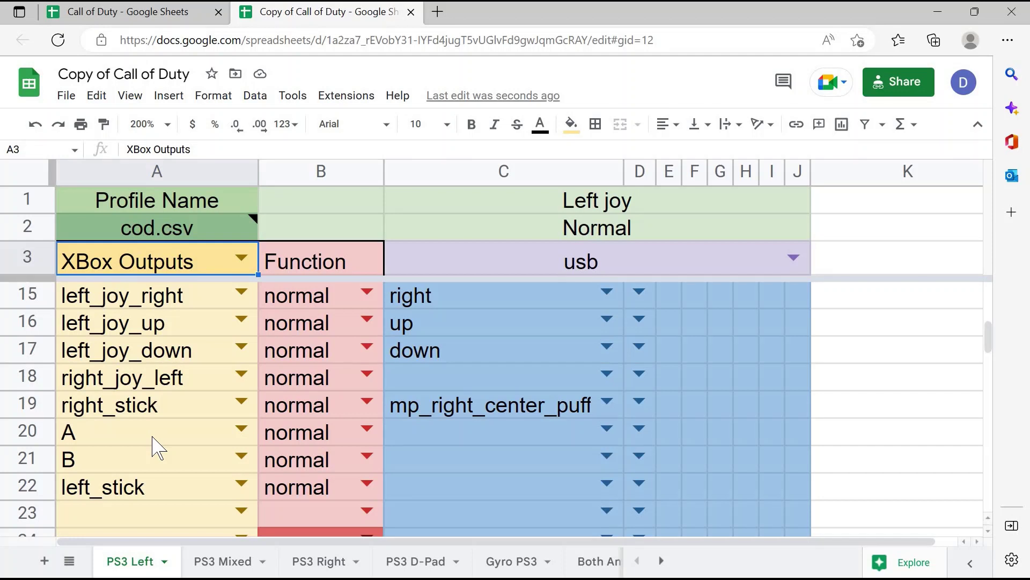
left_click(748, 446)
scroll(748, 444, "down", 1)
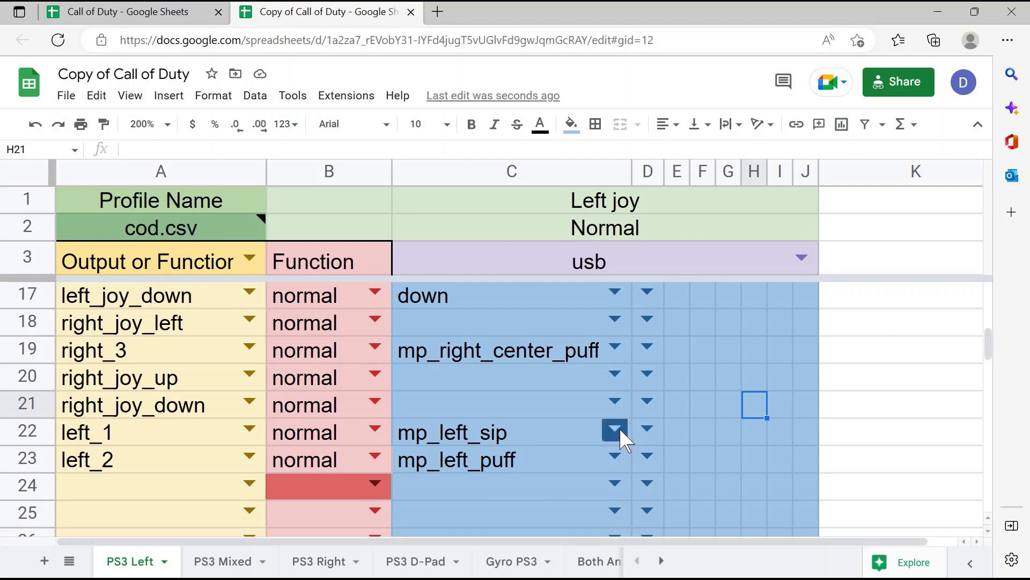
Step: Change C22's Left joy usb mapping from mp_left_sip to mp_left_center_puff
left_click(538, 436)
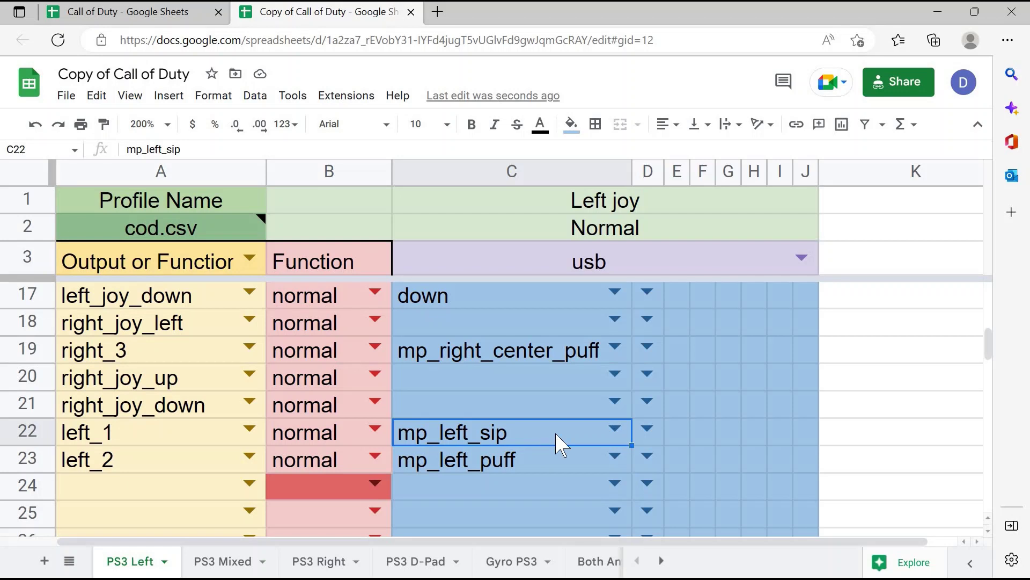
left_click(615, 433)
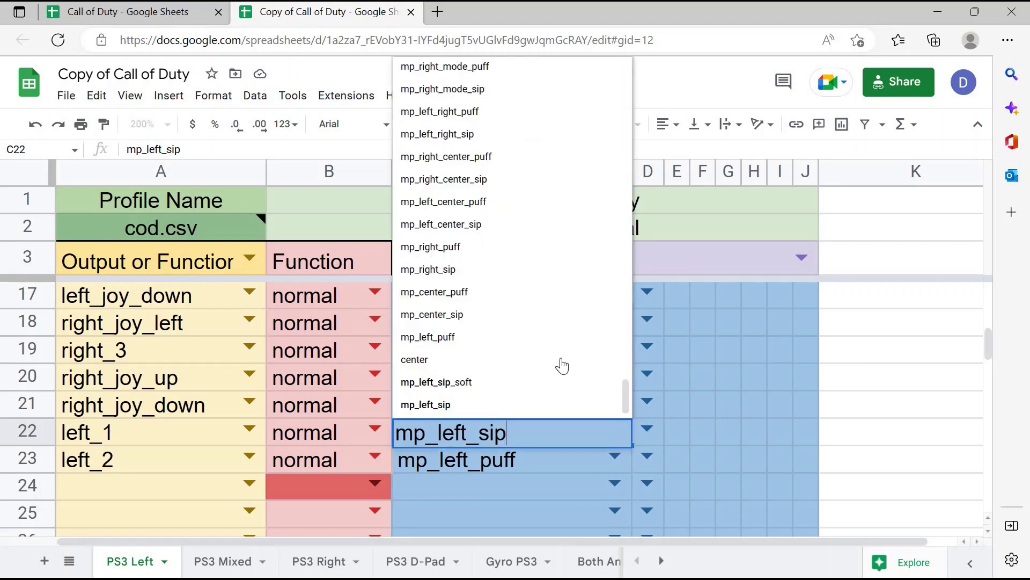
scroll(562, 365, "up", 3)
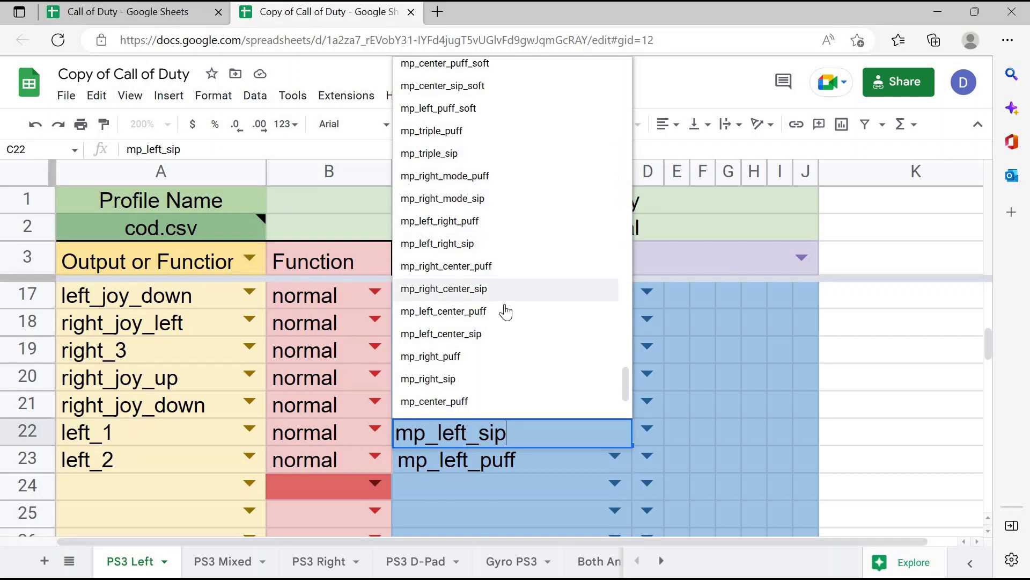
left_click(497, 340)
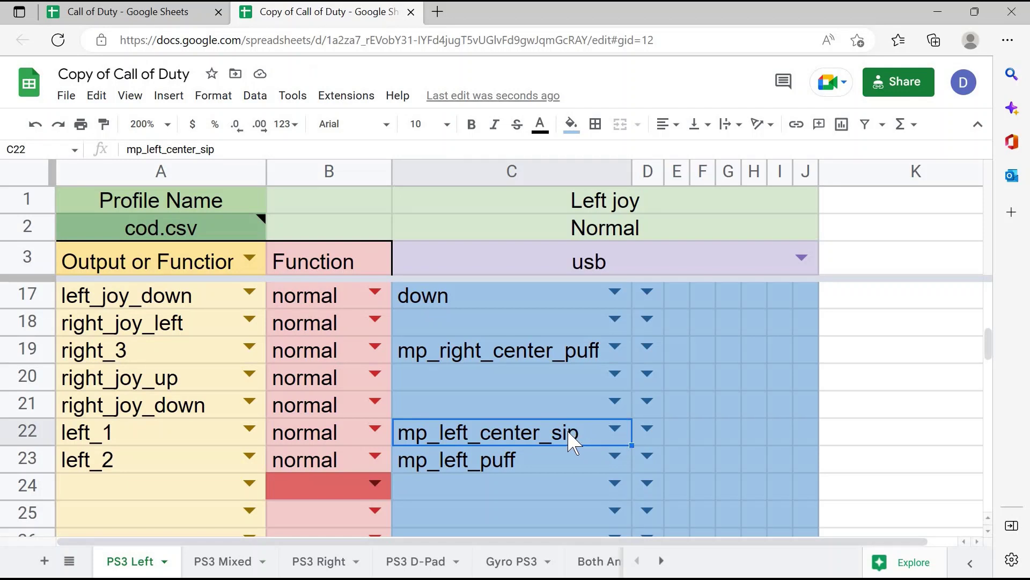
type("mp_left_cent")
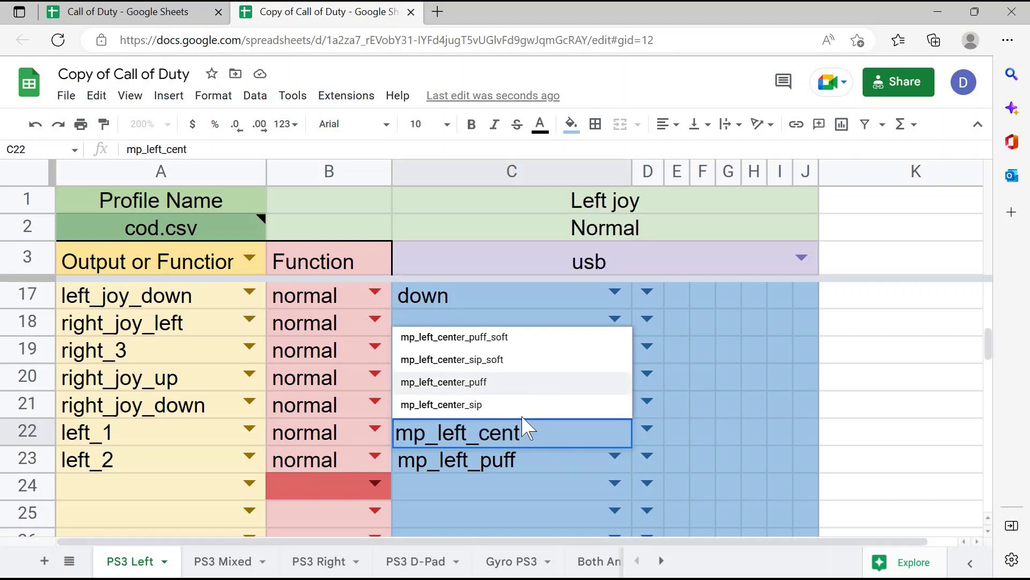
left_click(537, 386)
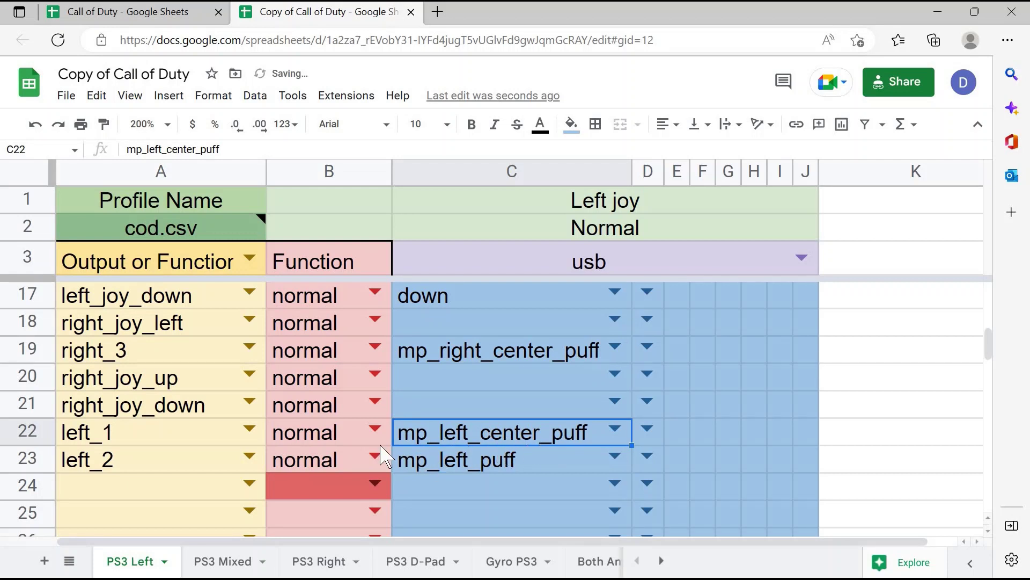
left_click(109, 445)
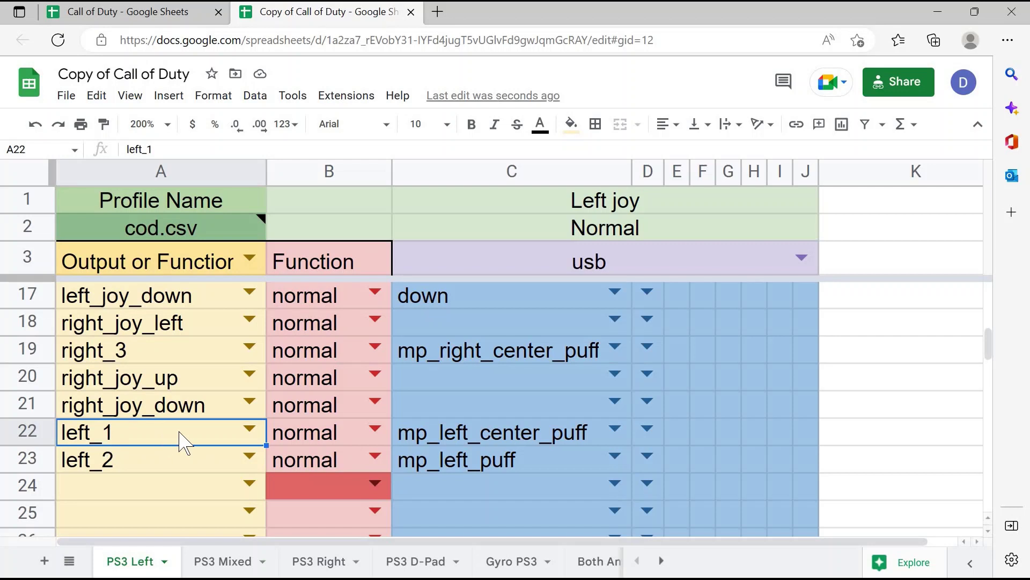
Step: Replace left_1 with left_3 in cell A22 and check C22's mp_left_center_puff mapping
left_click(250, 429)
scroll(194, 354, "up", 1)
scroll(196, 354, "up", 3)
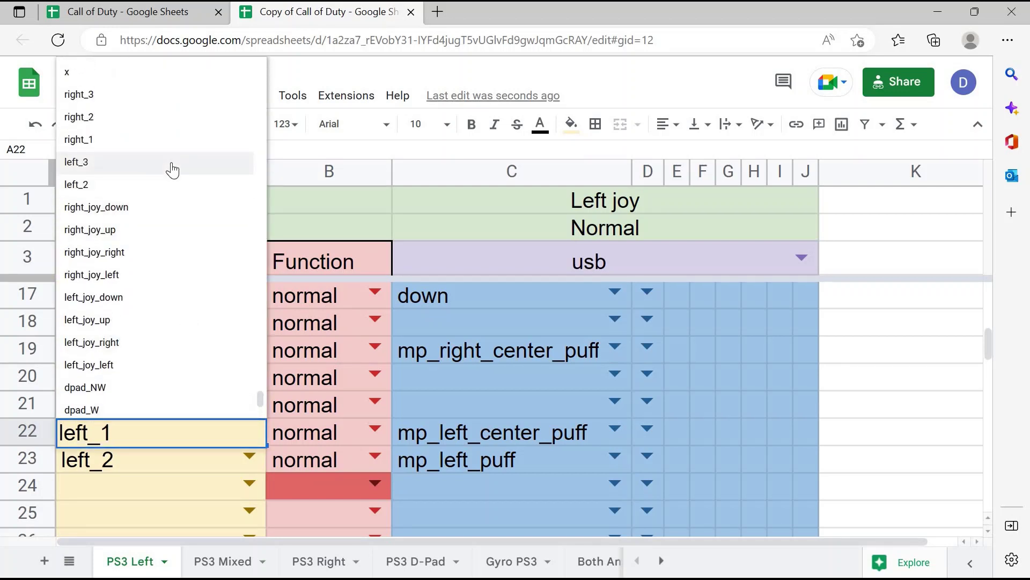
left_click(172, 170)
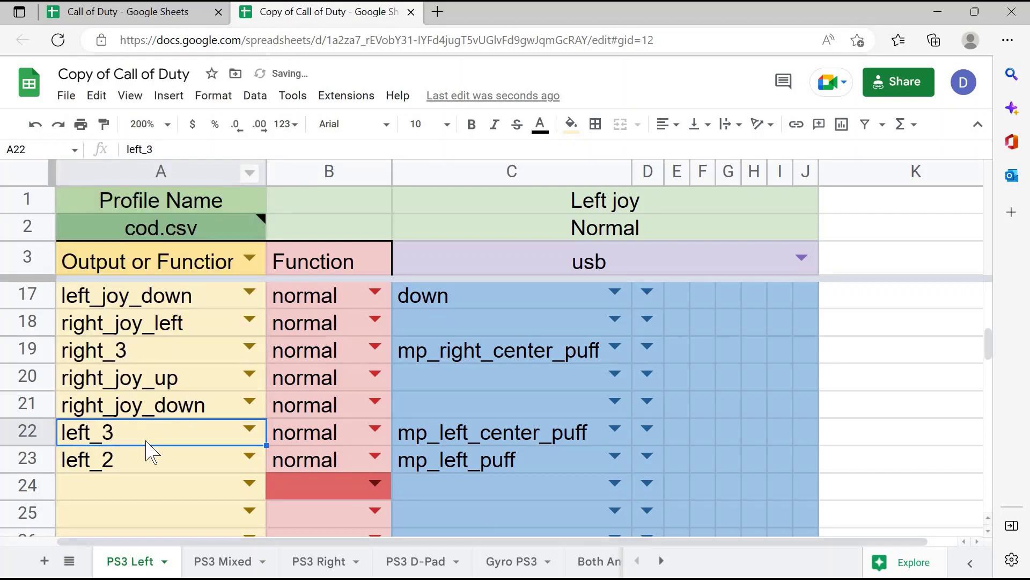
type("left")
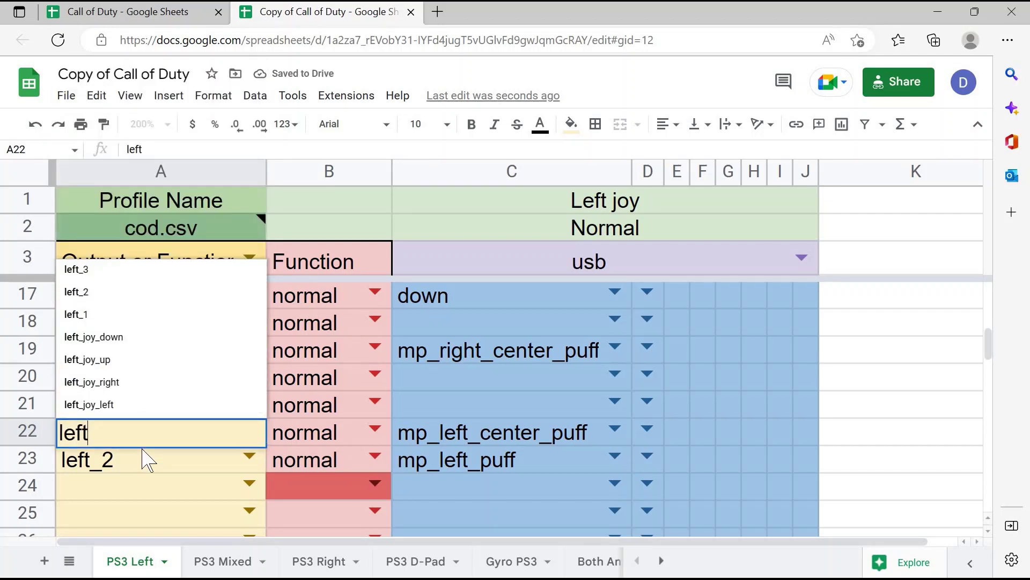
type("_3")
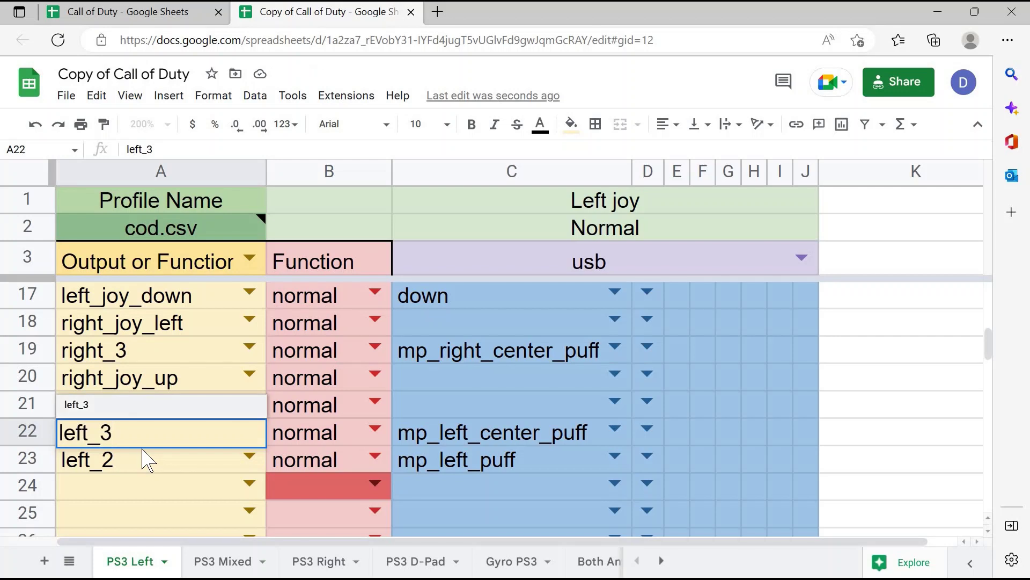
key("Return")
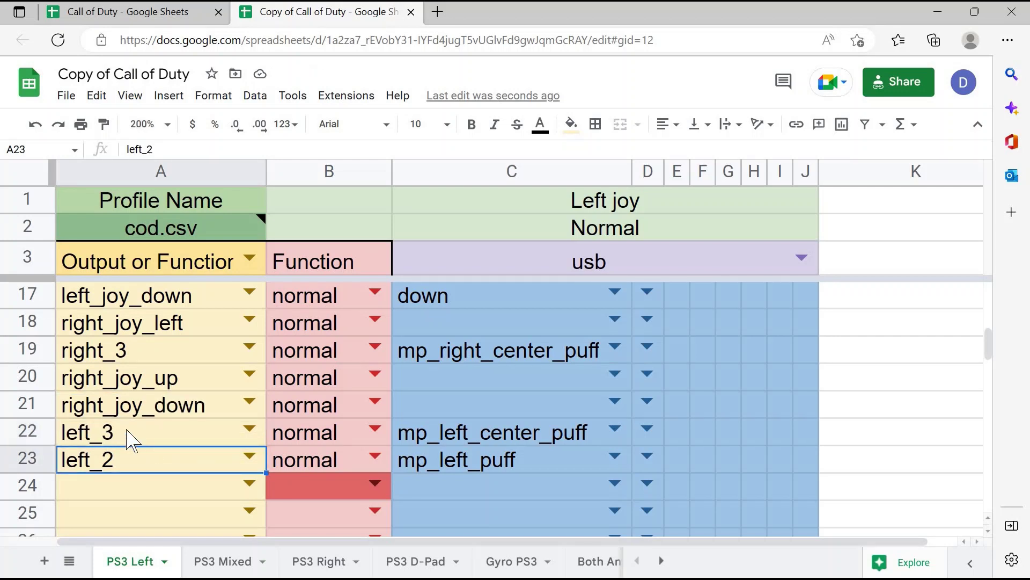
left_click(476, 441)
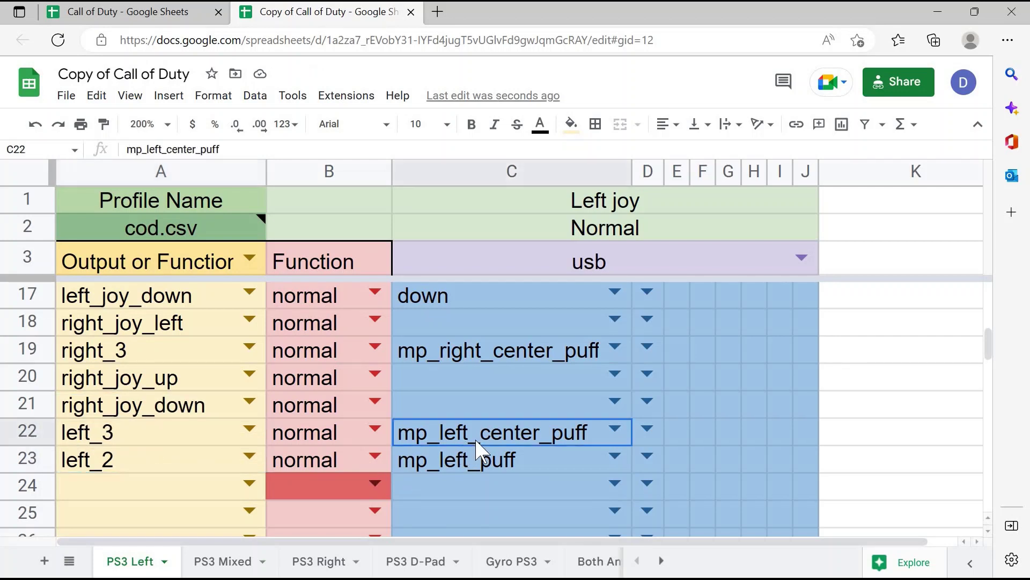